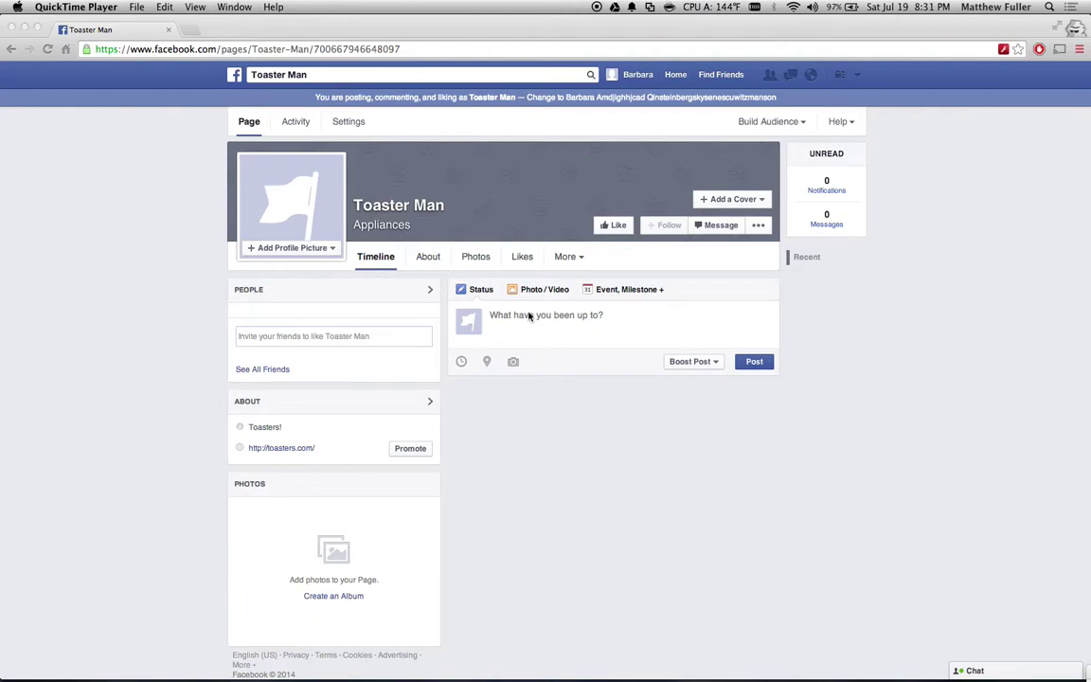
Step: Turn on and save Post Targeting and Privacy in Toaster Man's page settings, then return to the timeline
{"action": "left_click", "coordinate": [140, 341]}
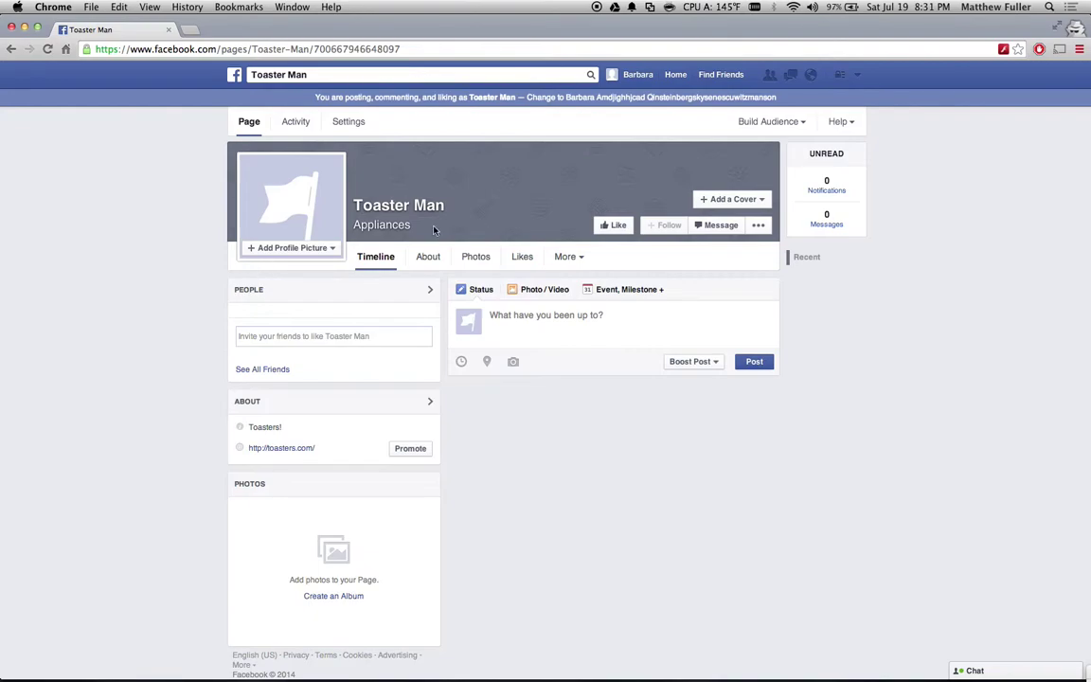
{"action": "left_click", "coordinate": [348, 122]}
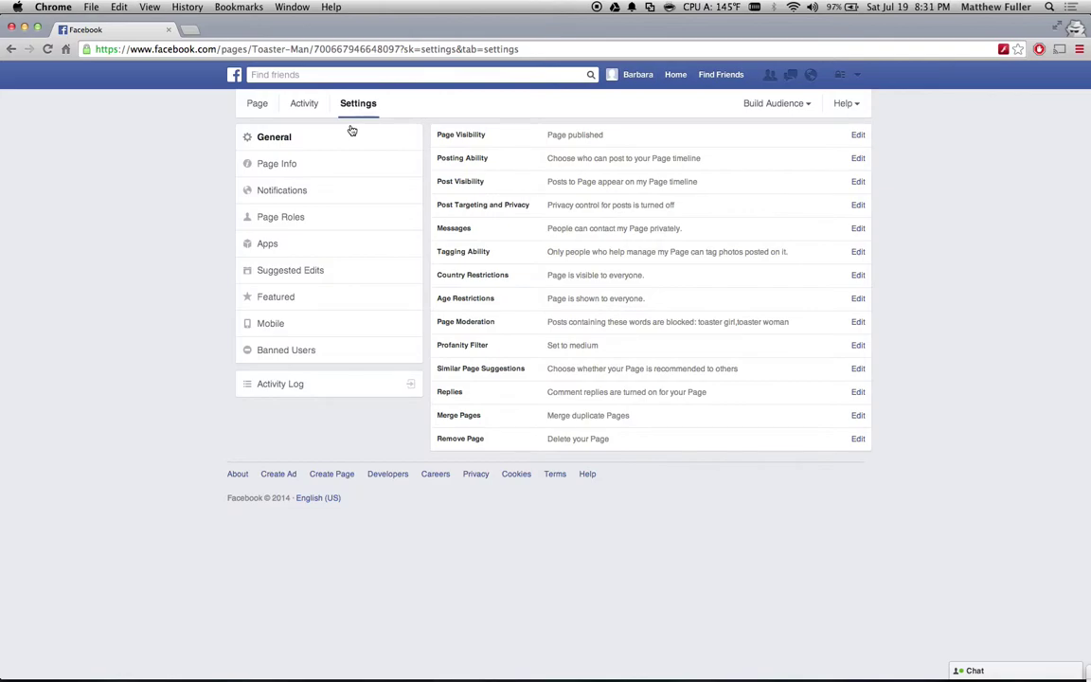
{"action": "left_click", "coordinate": [303, 138]}
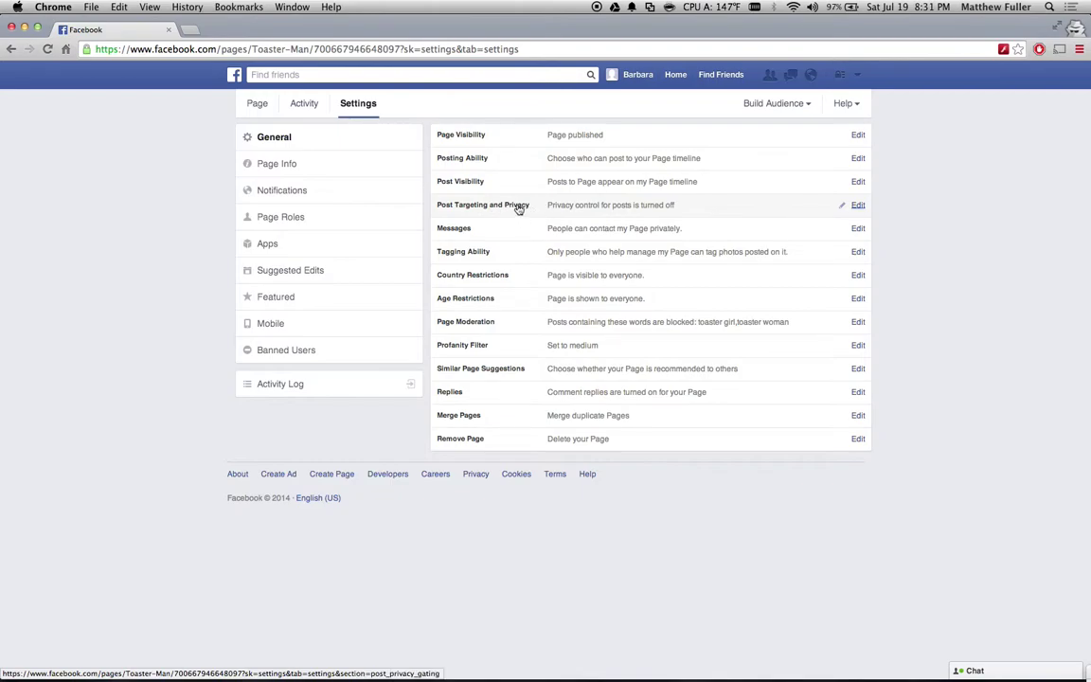
{"action": "left_click", "coordinate": [856, 204]}
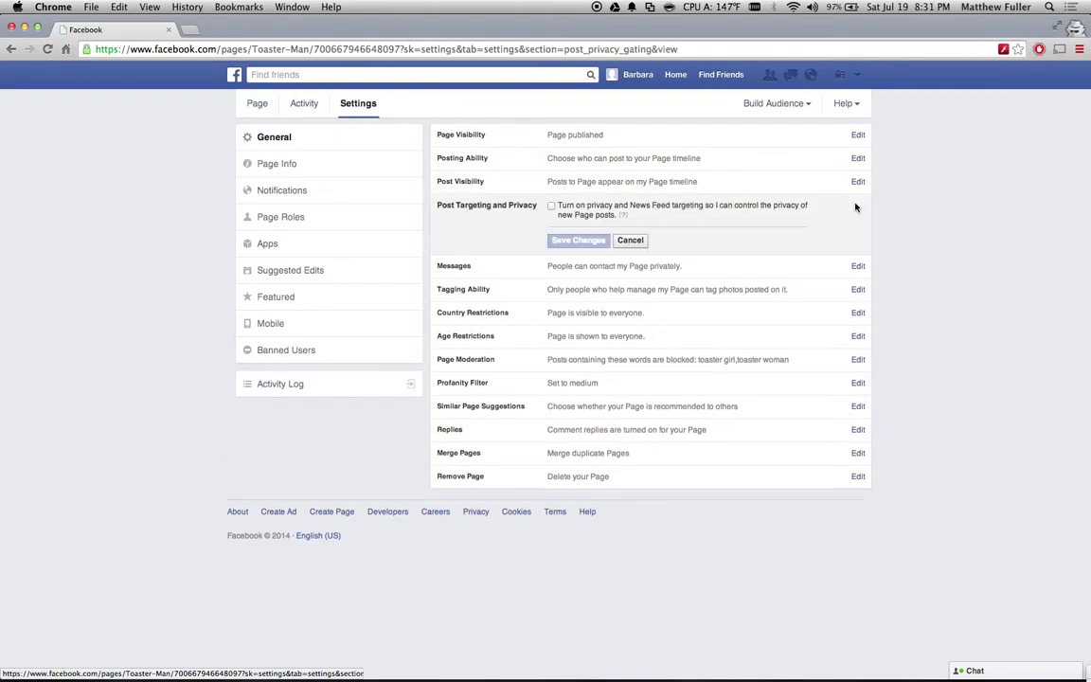
{"action": "left_click", "coordinate": [551, 207]}
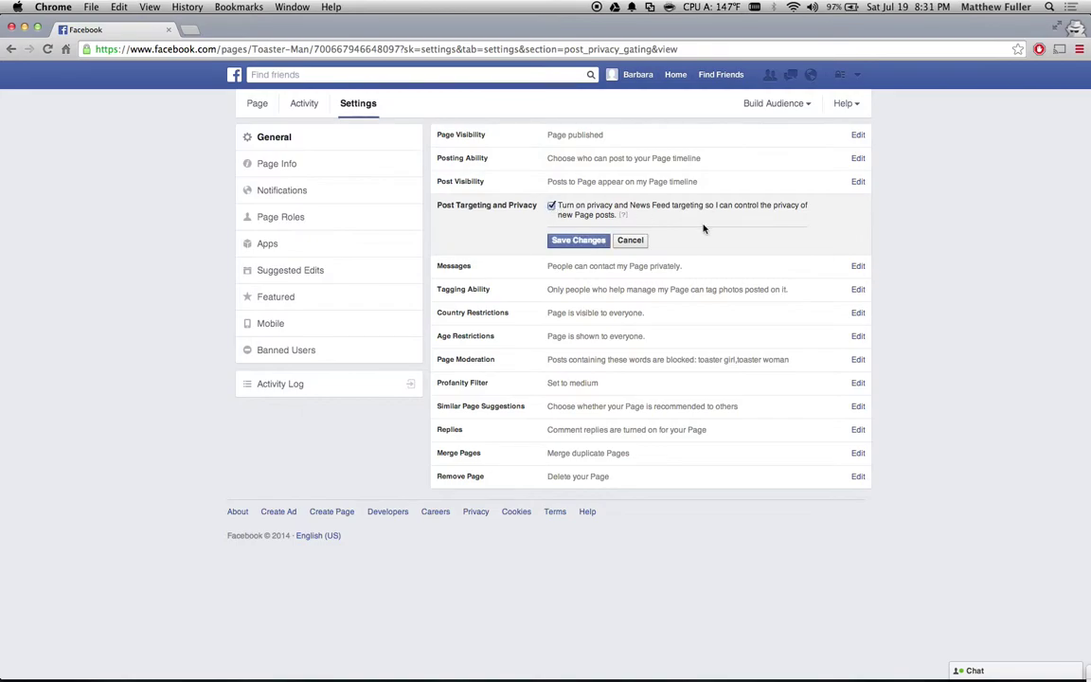
{"action": "left_click", "coordinate": [581, 240]}
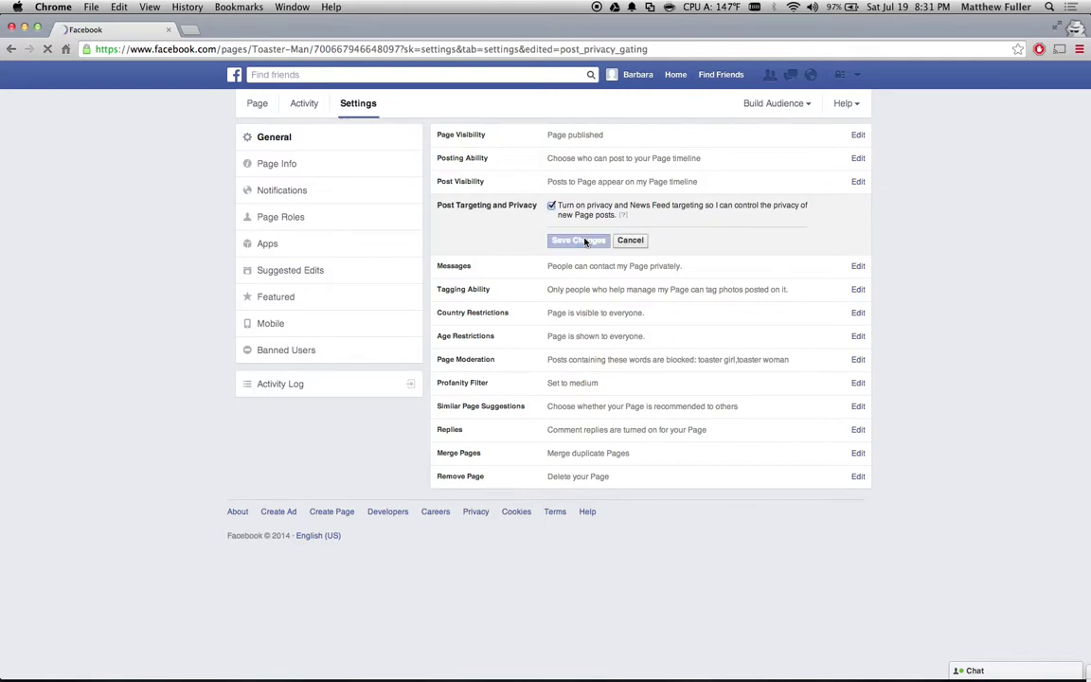
{"action": "left_click", "coordinate": [256, 106]}
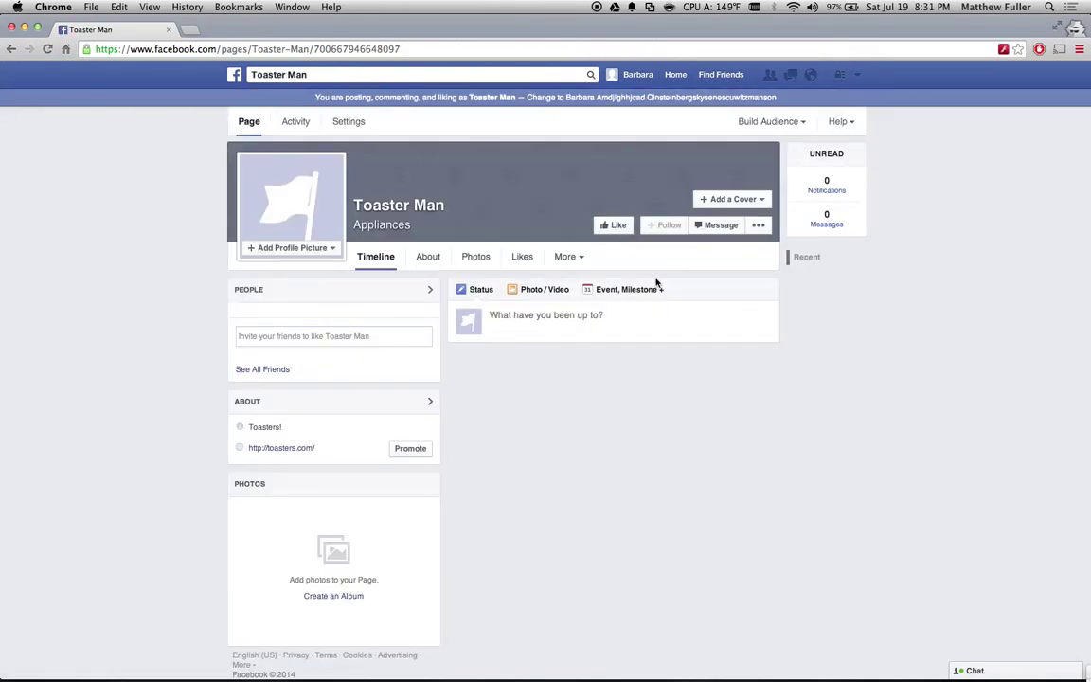
Step: Start a new status and add gender targeting set to Men
{"action": "left_click", "coordinate": [525, 325]}
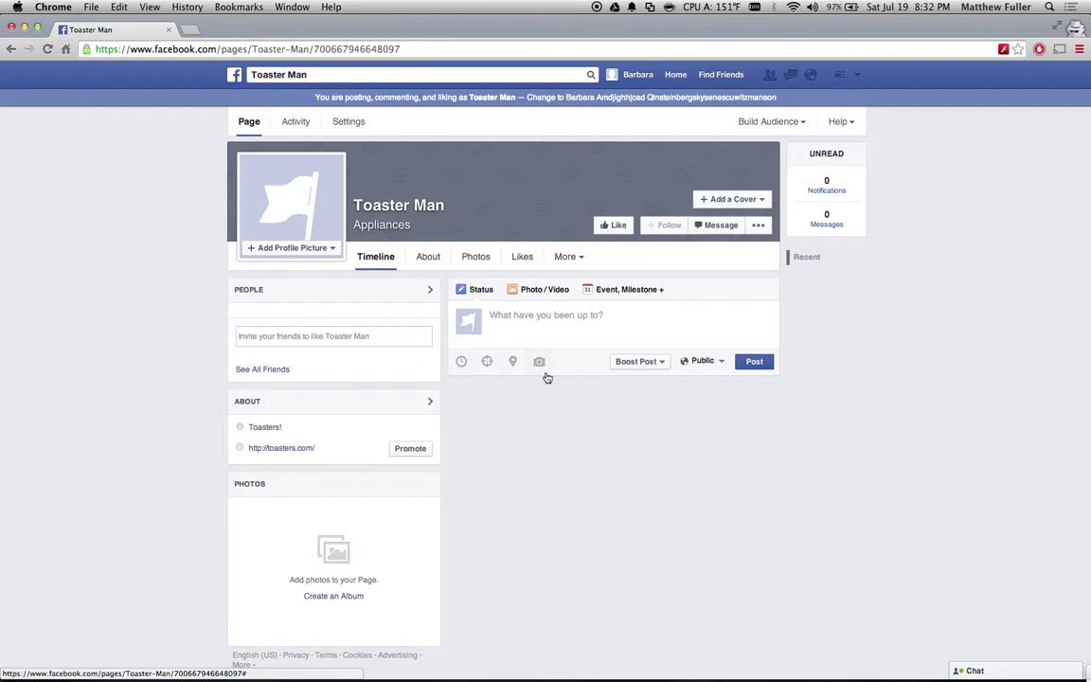
{"action": "left_click", "coordinate": [486, 366]}
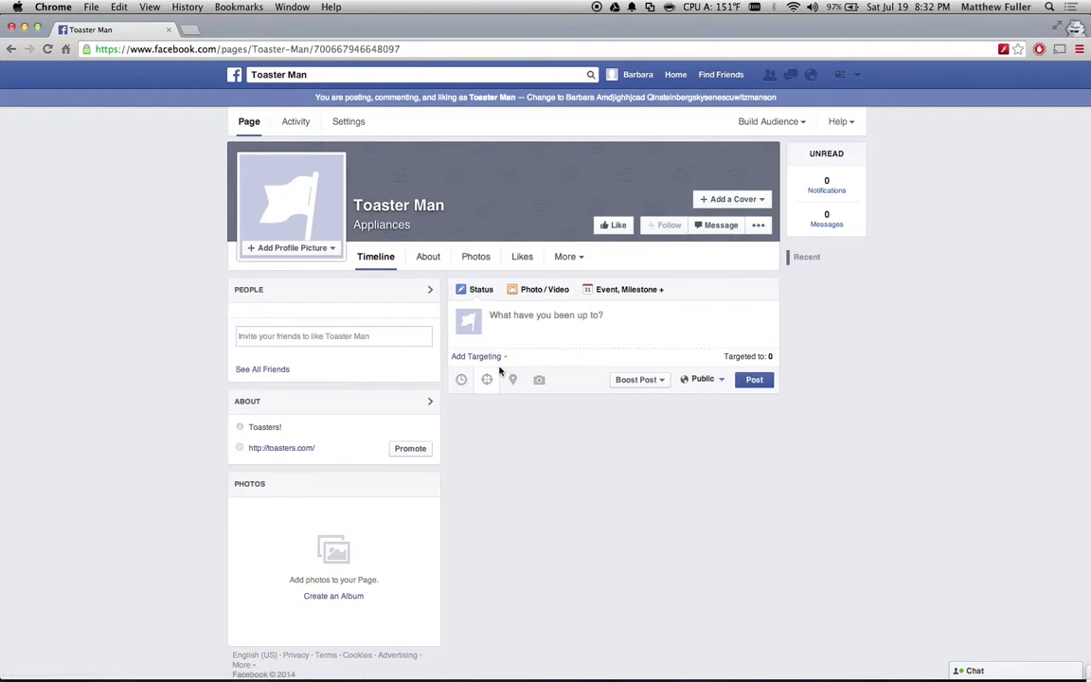
{"action": "left_click", "coordinate": [498, 359]}
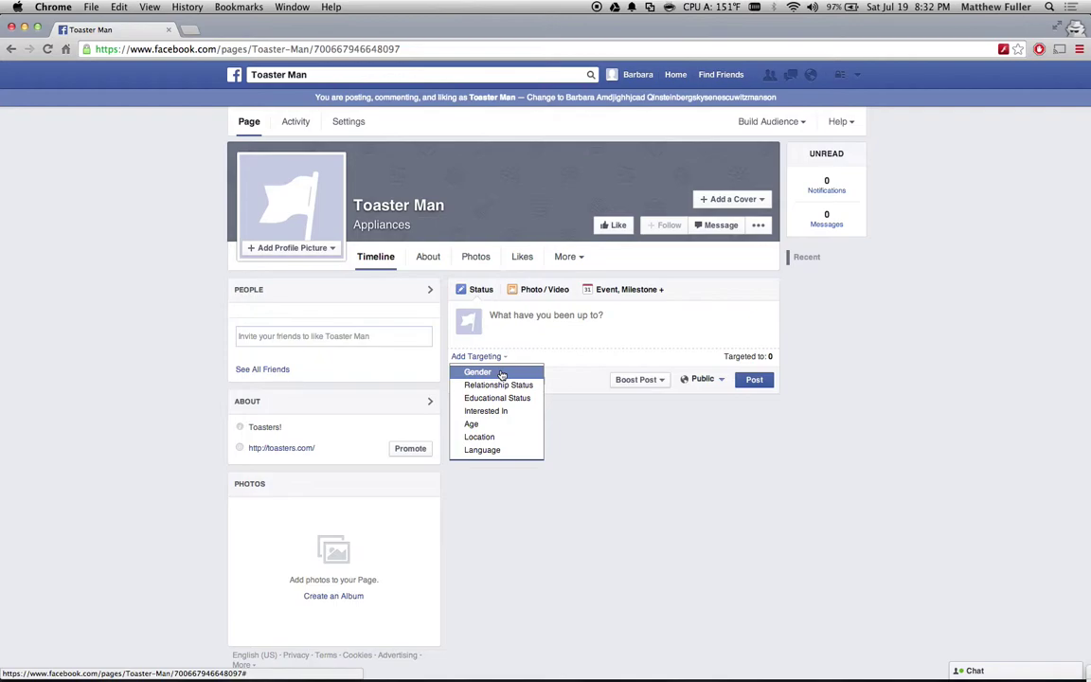
{"action": "left_click", "coordinate": [502, 373]}
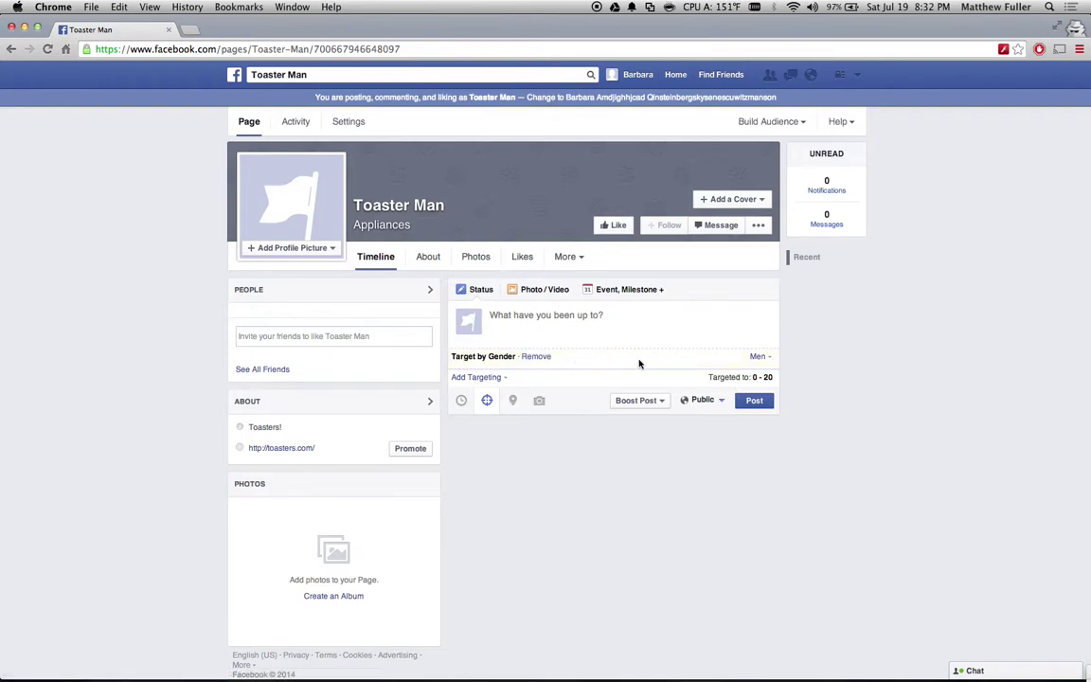
{"action": "left_click", "coordinate": [758, 356]}
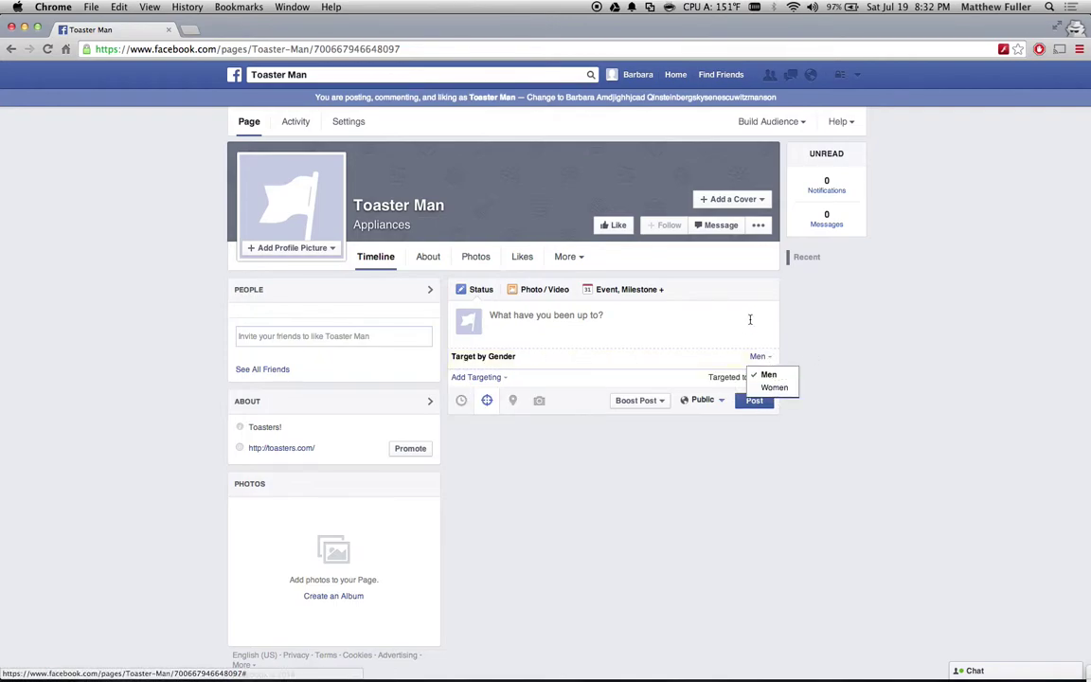
{"action": "left_click", "coordinate": [750, 319]}
{"action": "left_click", "coordinate": [486, 360]}
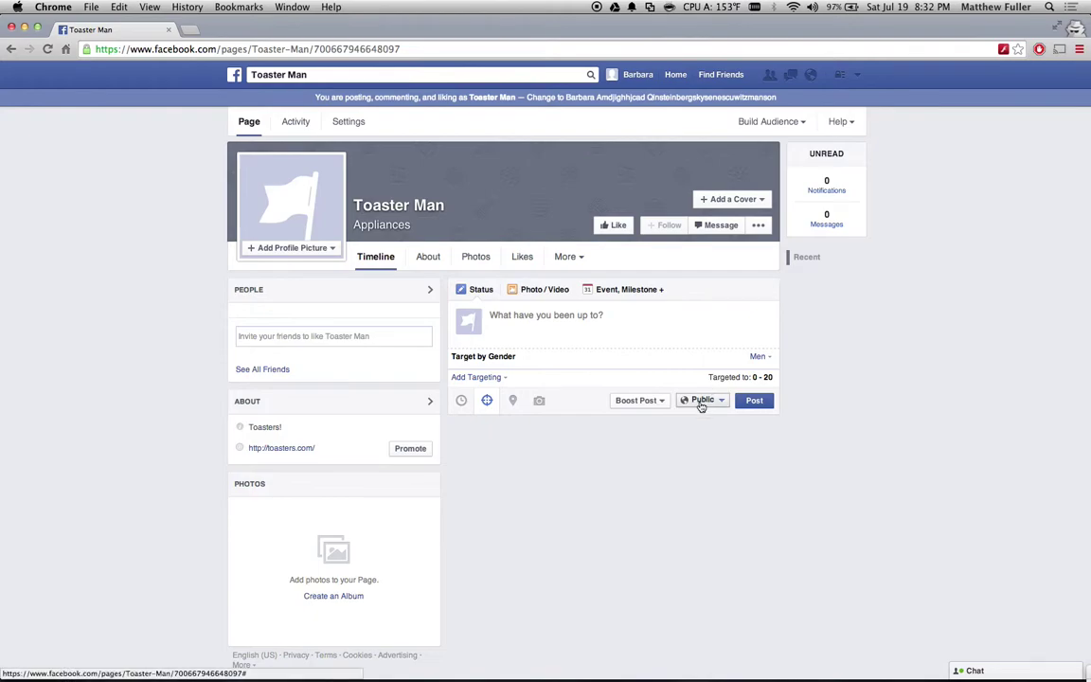
Step: Post the status 'Hello!' with its audience limited to English (All) speakers
{"action": "left_click", "coordinate": [667, 328]}
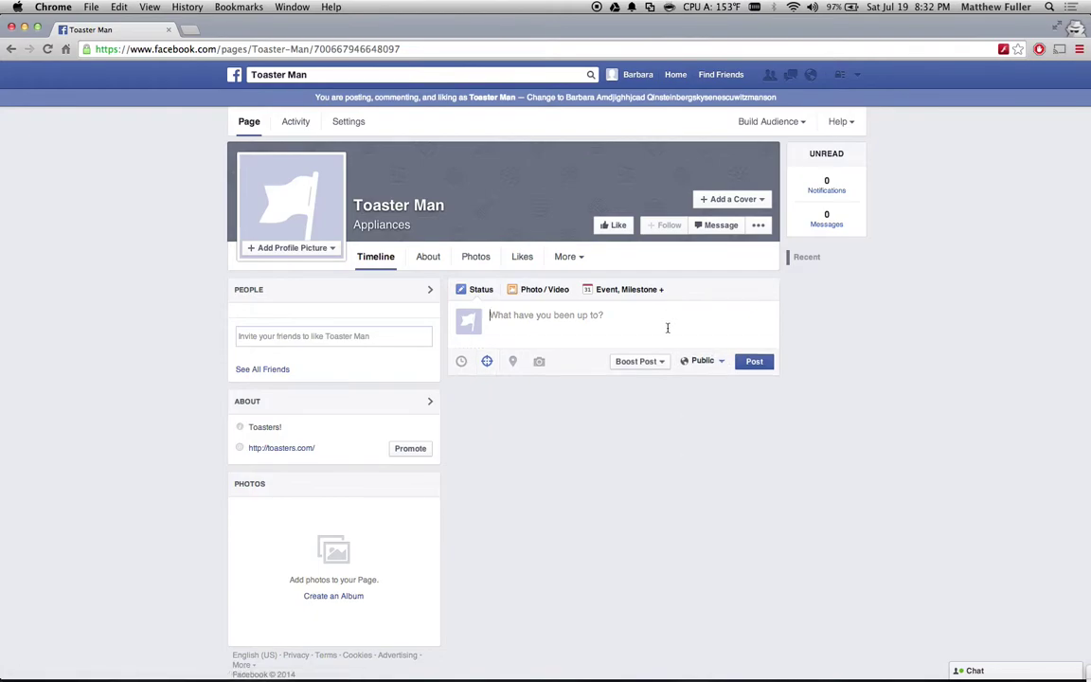
{"action": "type", "text": "Hello!"}
{"action": "left_click", "coordinate": [695, 361]}
{"action": "left_click", "coordinate": [680, 412]}
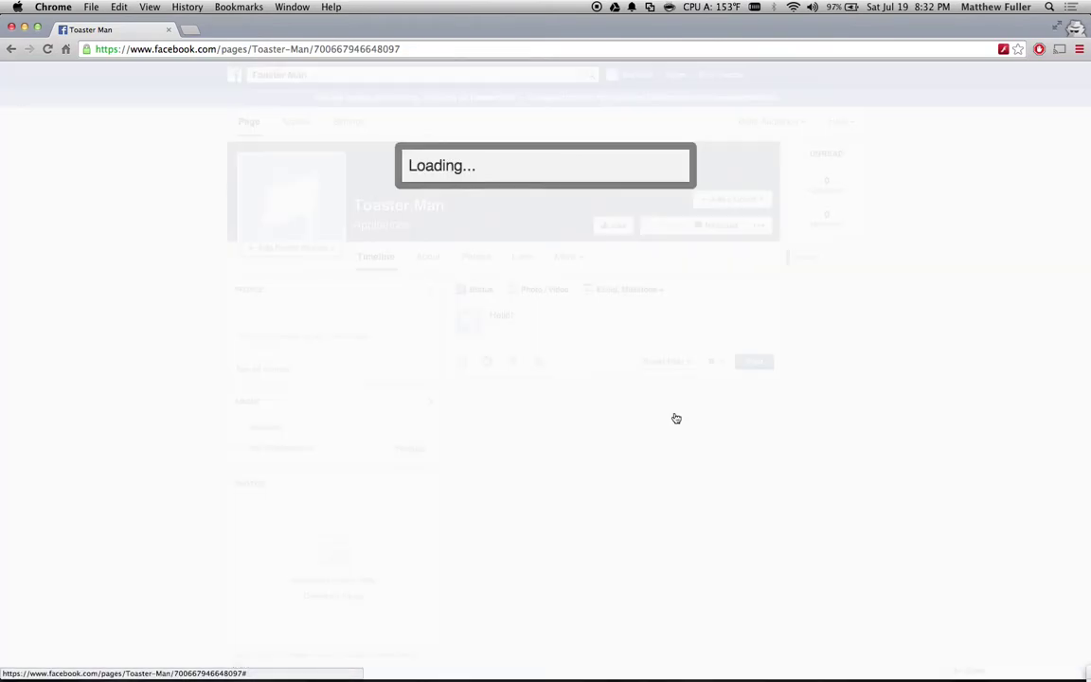
{"action": "left_click", "coordinate": [537, 222]}
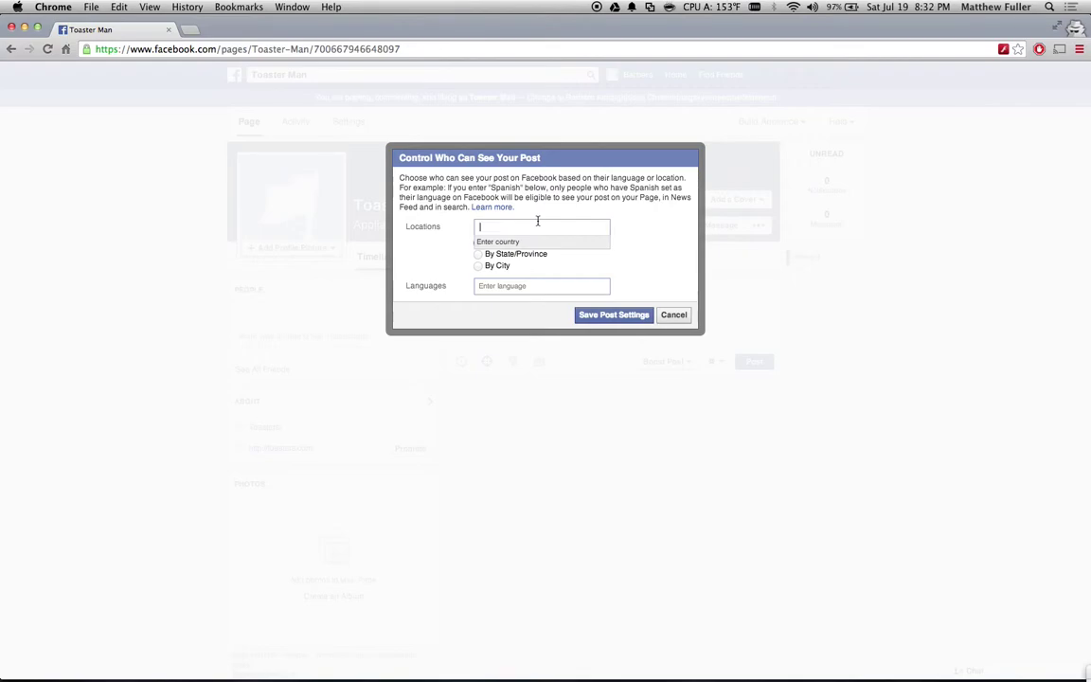
{"action": "left_click", "coordinate": [511, 285]}
{"action": "type", "text": "Eng"}
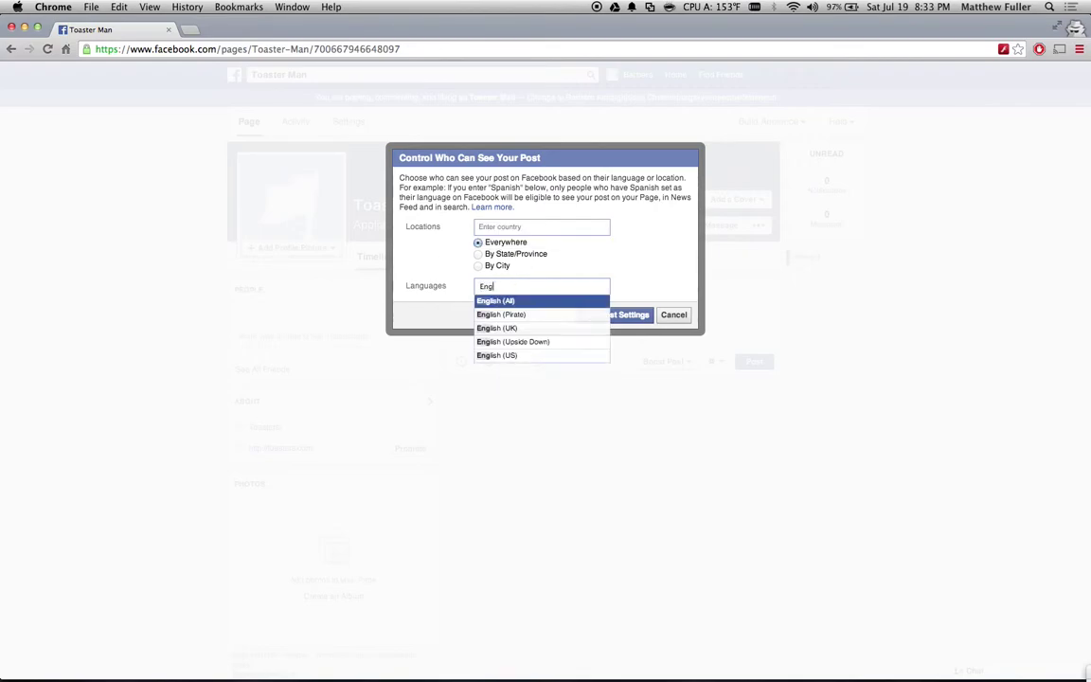
{"action": "key", "text": "Return"}
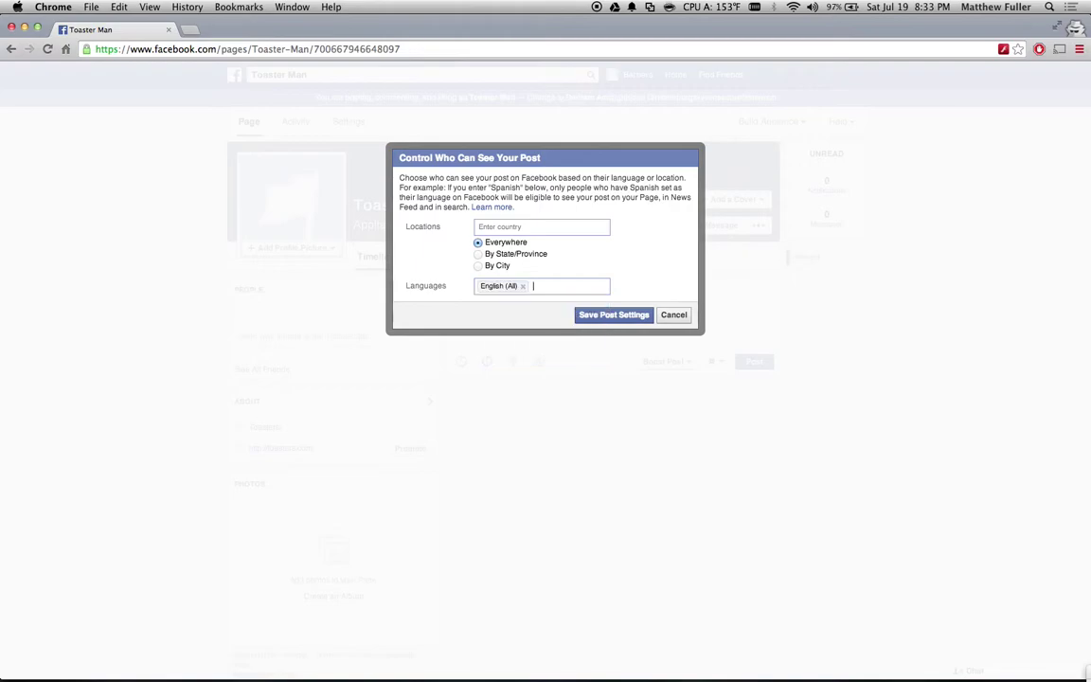
{"action": "left_click", "coordinate": [604, 317]}
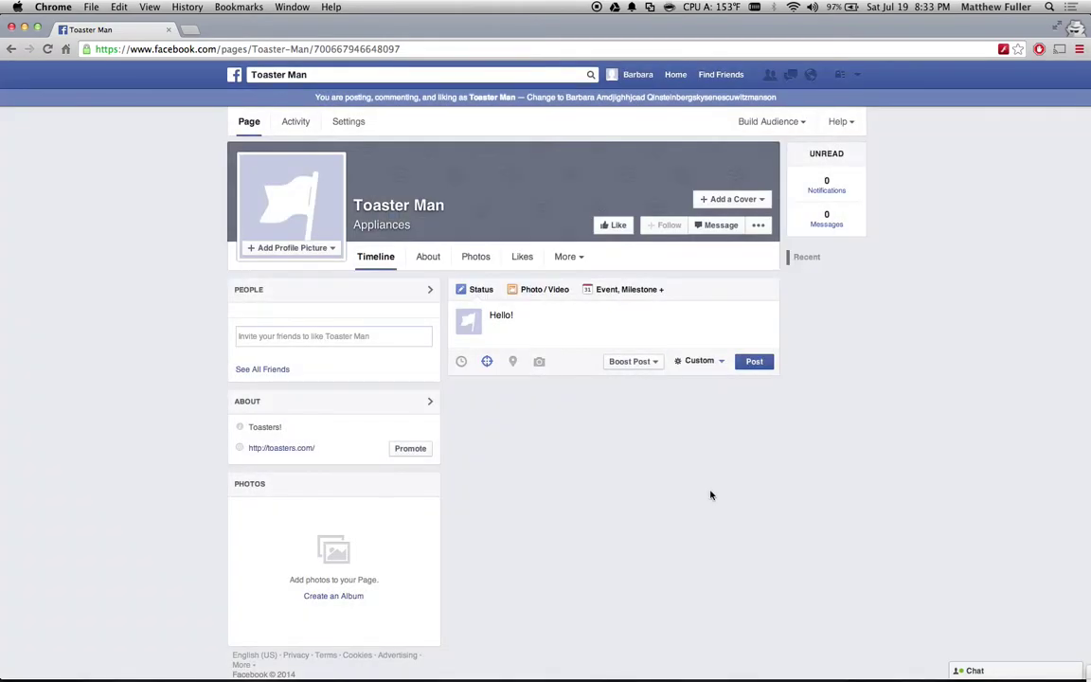
{"action": "left_click", "coordinate": [754, 361]}
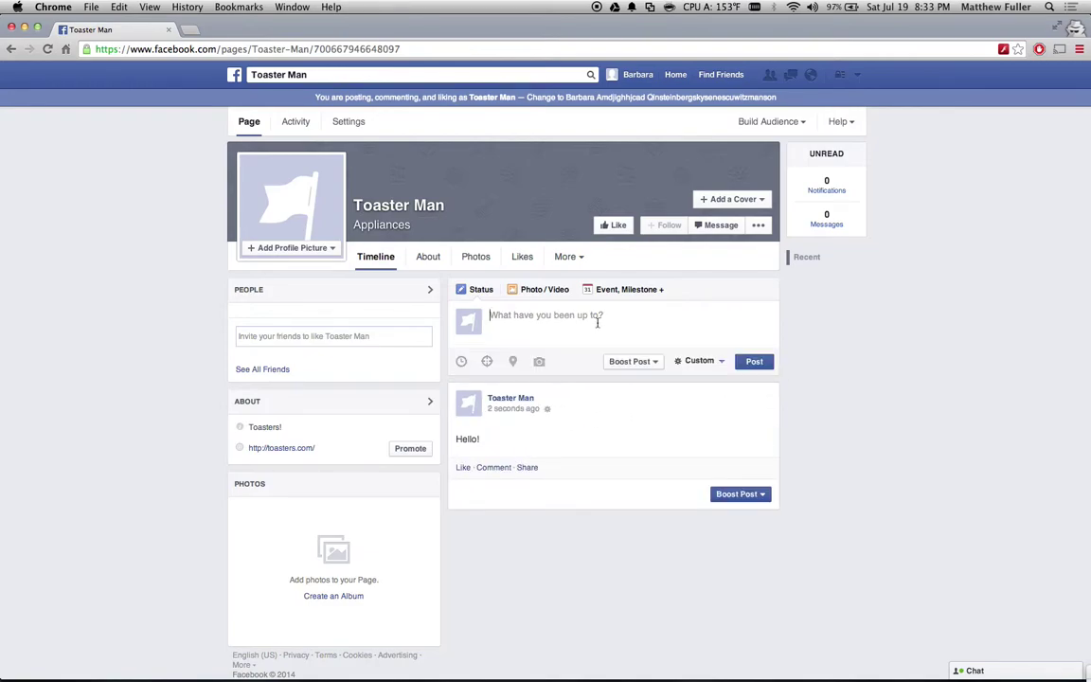
Step: Post the status 'Hola!' with the audience language changed from English (All) to Spanish
{"action": "type", "text": "Hola!"}
{"action": "left_click", "coordinate": [697, 361]}
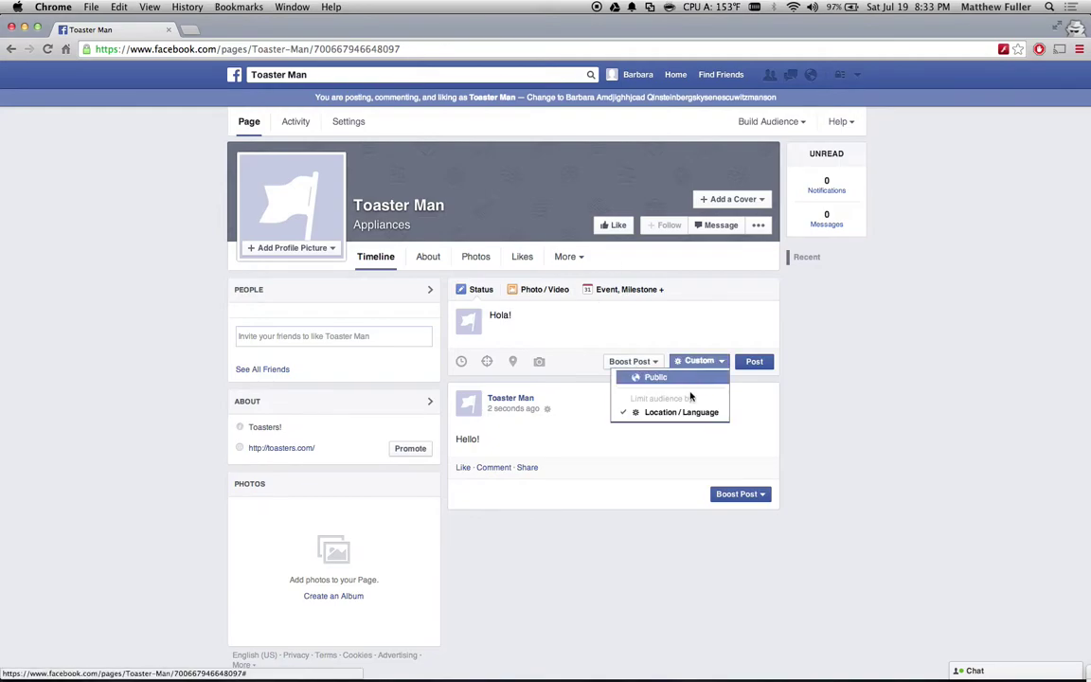
{"action": "left_click", "coordinate": [679, 413]}
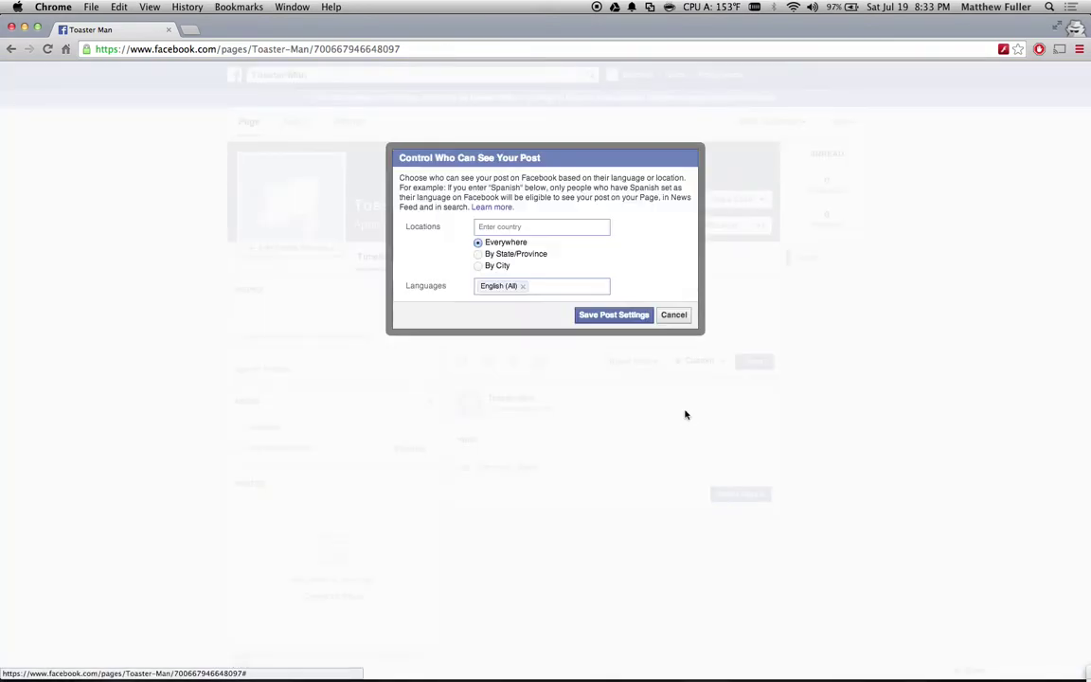
{"action": "left_click", "coordinate": [524, 287]}
{"action": "type", "text": "spa"}
{"action": "key", "text": "Return"}
{"action": "left_click", "coordinate": [613, 314]}
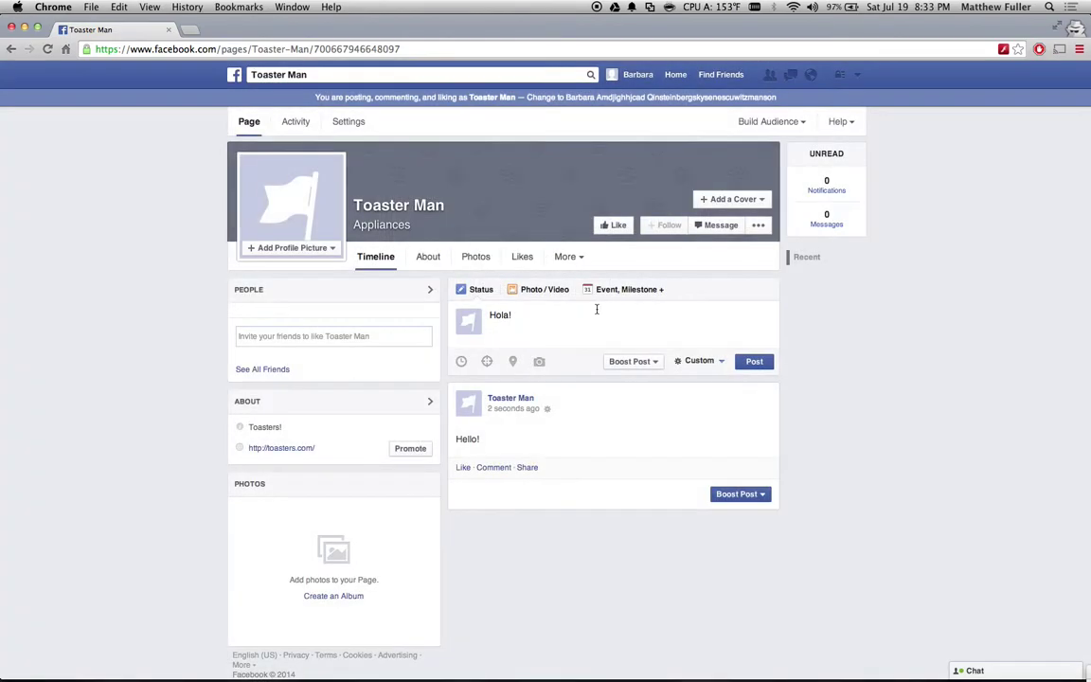
{"action": "left_click", "coordinate": [754, 362]}
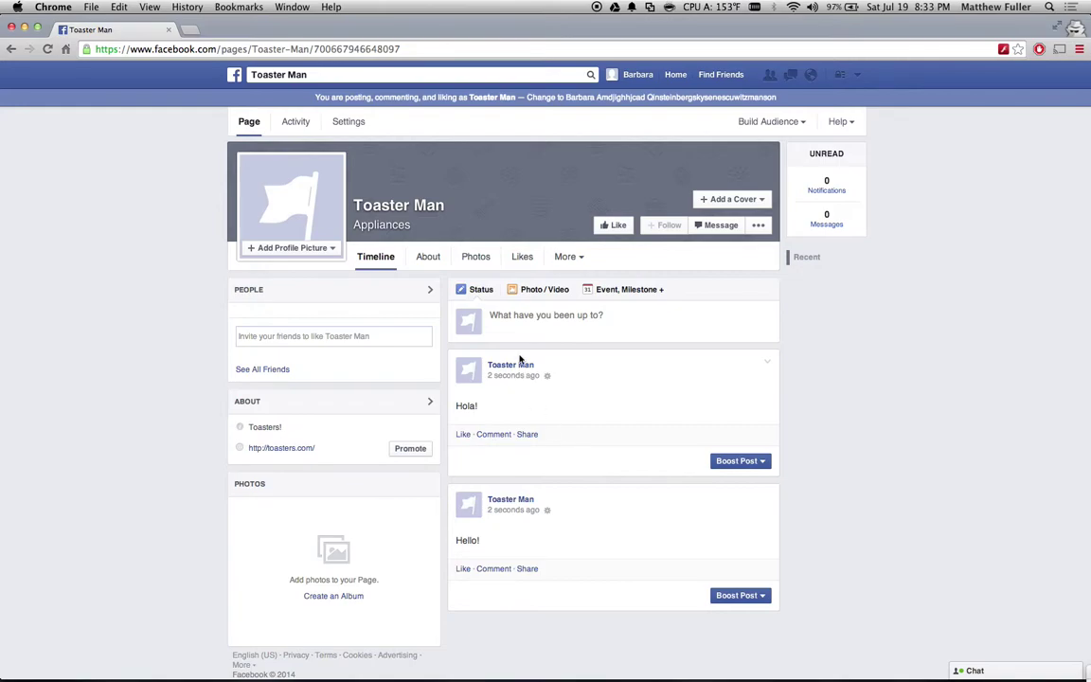
{"action": "left_click", "coordinate": [471, 318]}
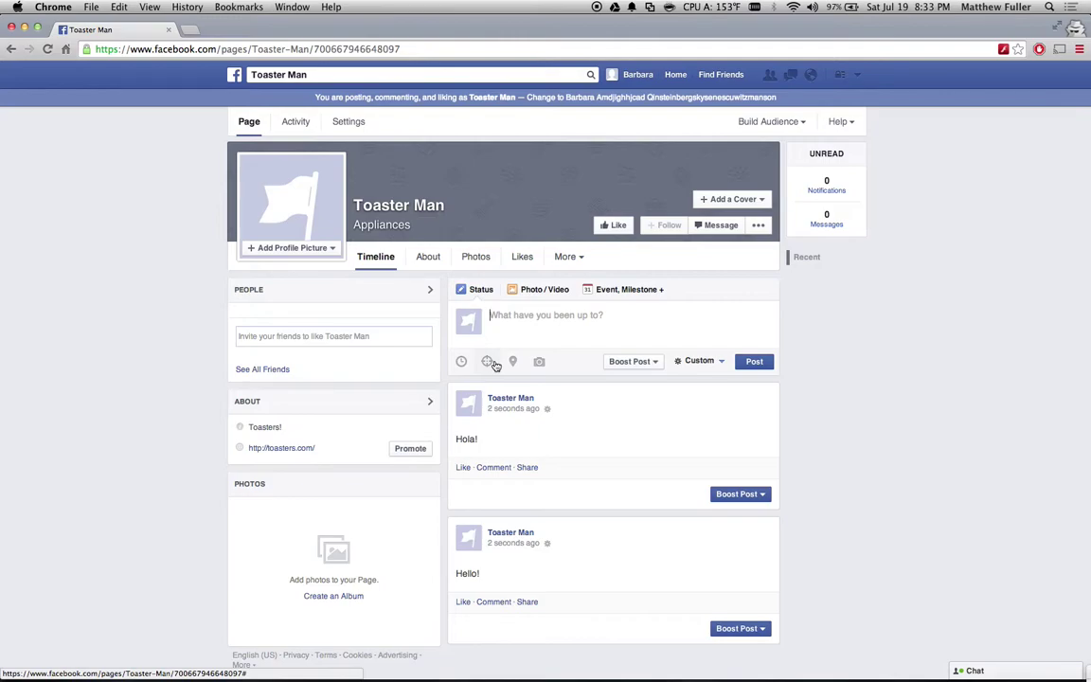
{"action": "left_click", "coordinate": [697, 362]}
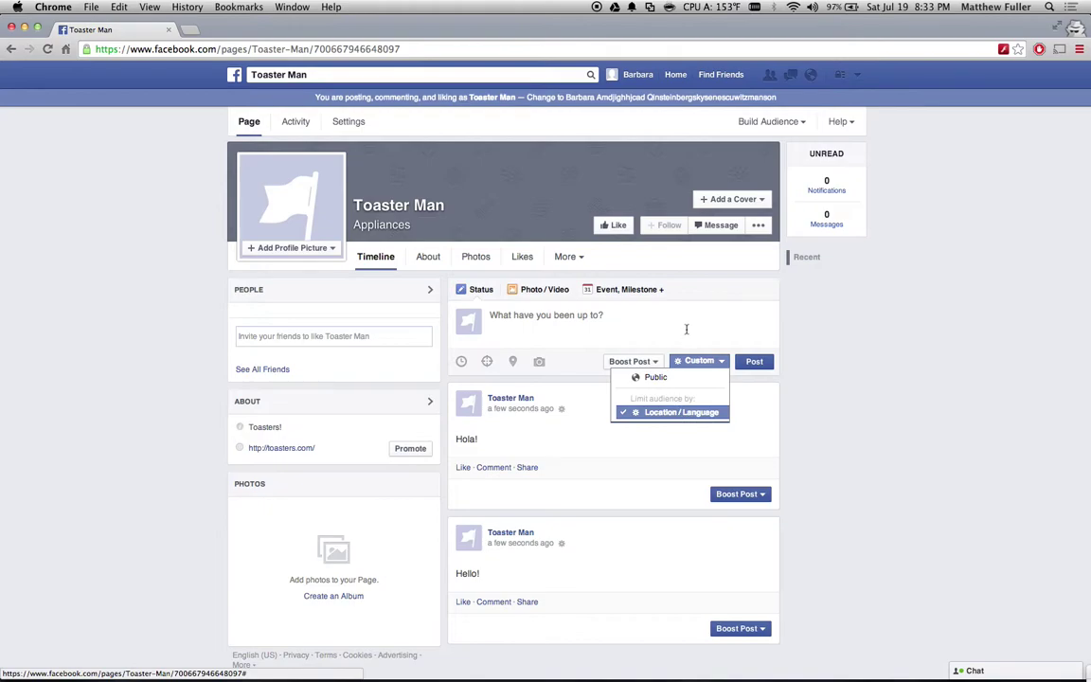
{"action": "left_click", "coordinate": [864, 417]}
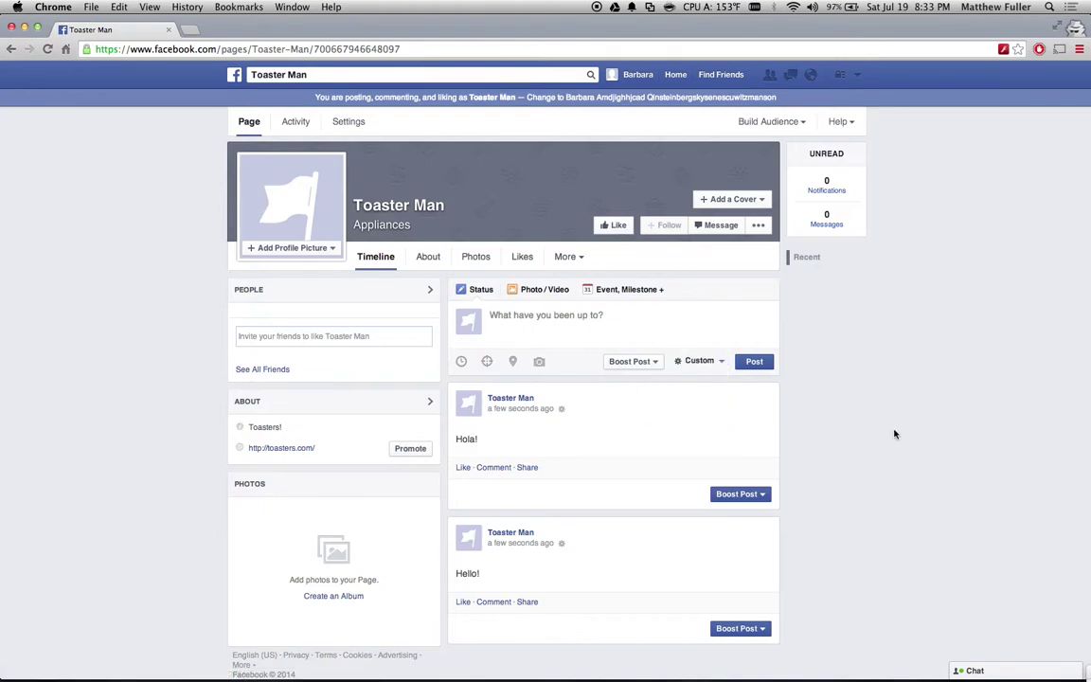